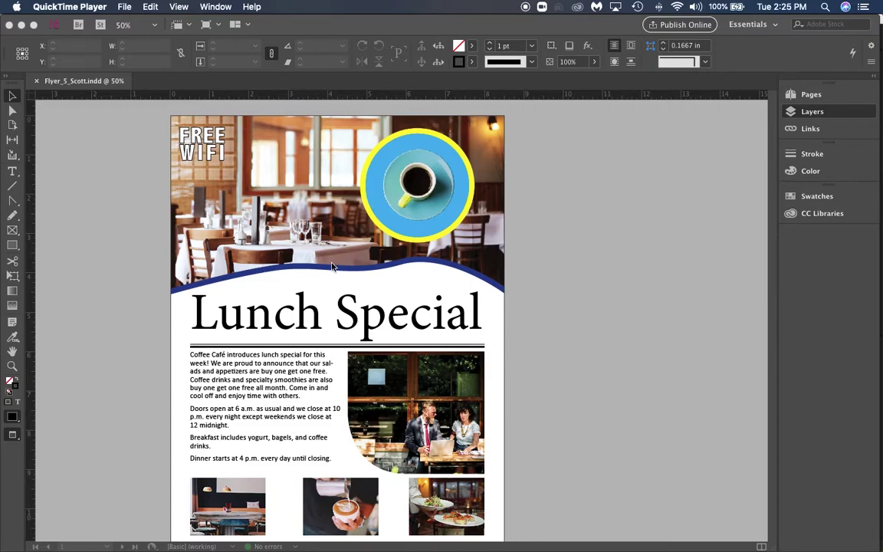
Bring the Lunch Special flyer to the front, with its Layers panel showing Layer 1
scroll(332, 266, down, 3)
scroll(375, 272, up, 2)
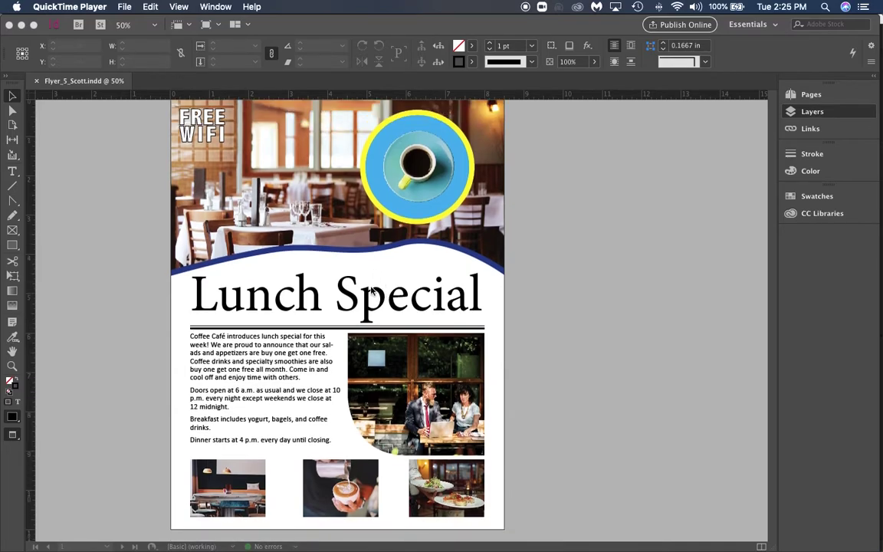
scroll(371, 289, up, 2)
scroll(367, 288, down, 2)
scroll(362, 283, up, 2)
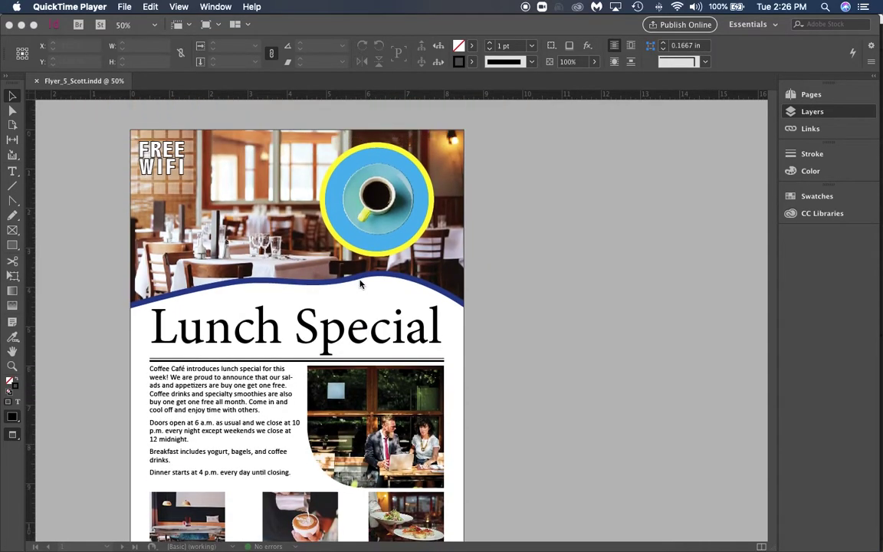
scroll(360, 282, down, 1)
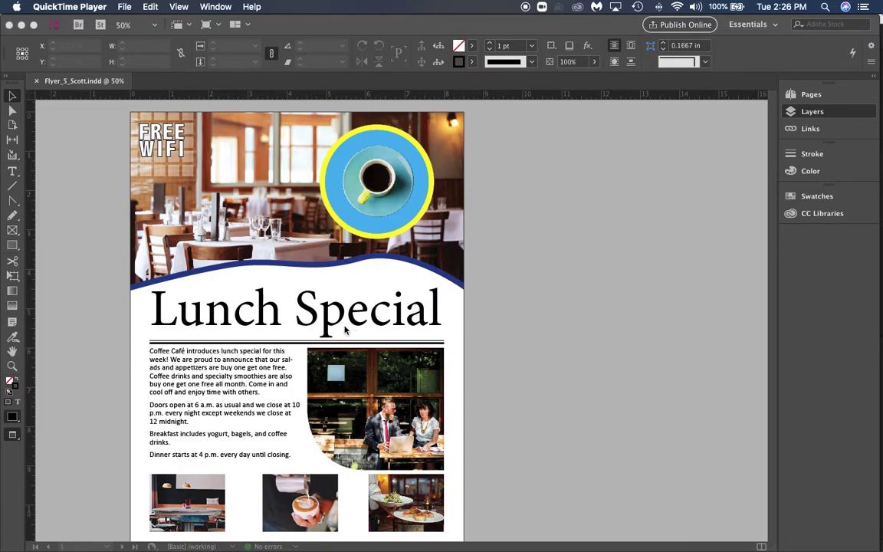
click(541, 197)
Add a new Layer 2 and move it beneath Layer 1
key(super+a)
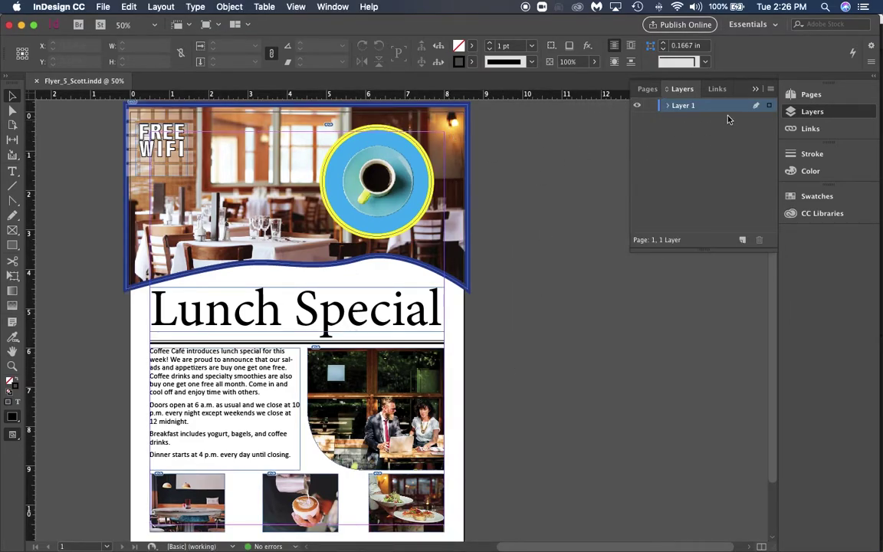
scroll(543, 260, down, 1)
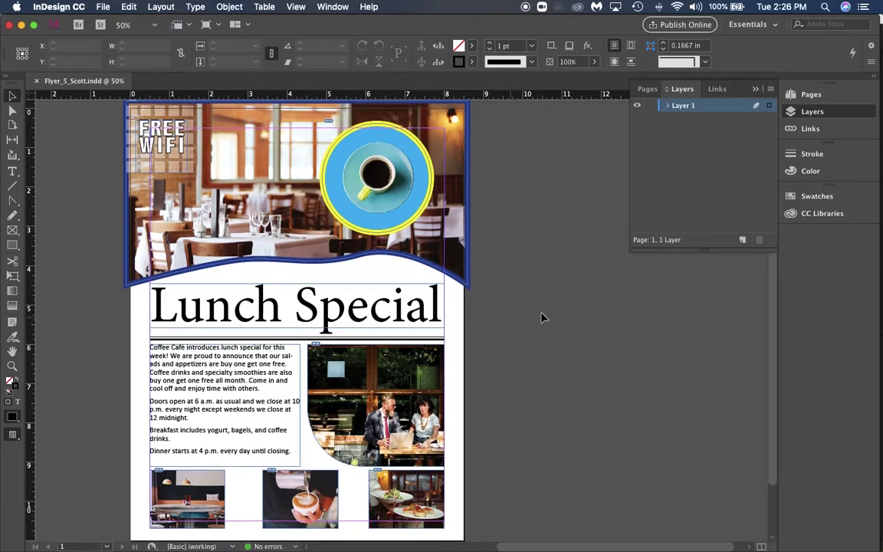
scroll(540, 318, down, 1)
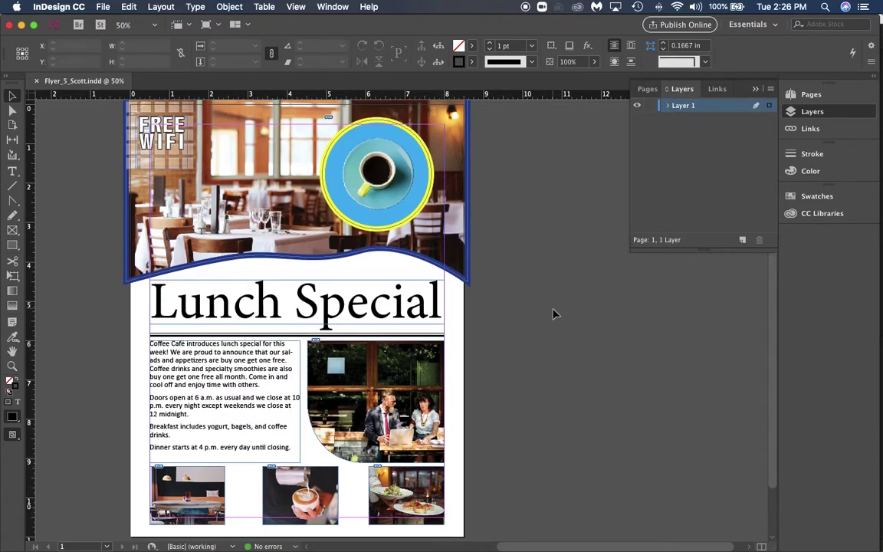
click(684, 132)
click(741, 240)
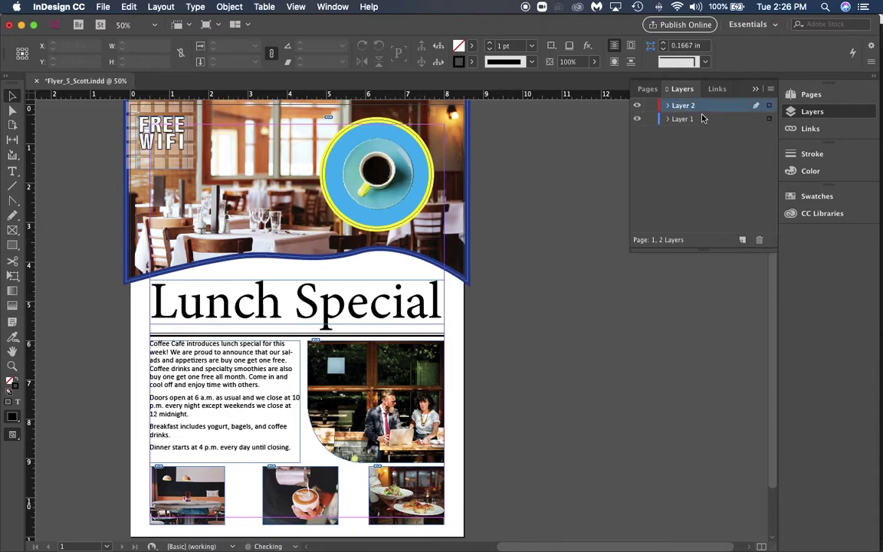
click(705, 112)
drag(676, 108, 677, 130)
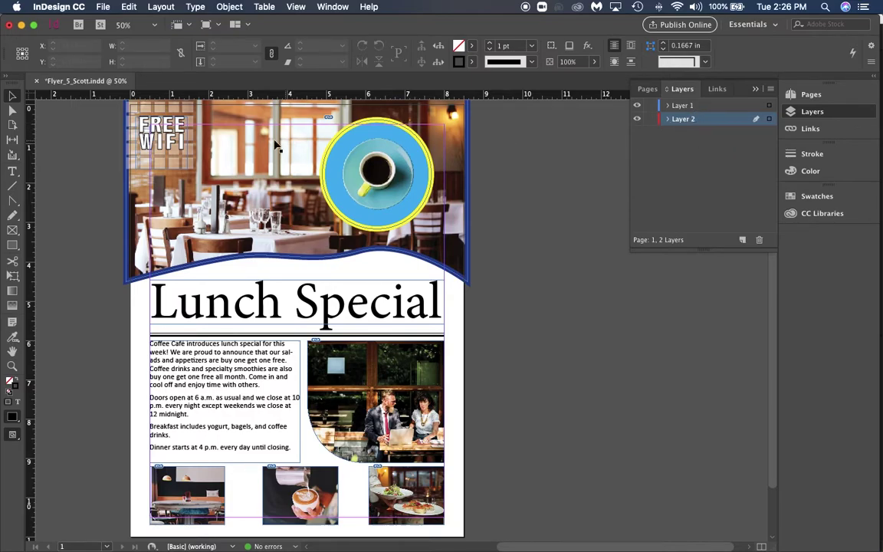
Draw a 9.625 × 12.125 in rectangle covering the whole page and bleed on Layer 2
click(13, 247)
key(super+minus)
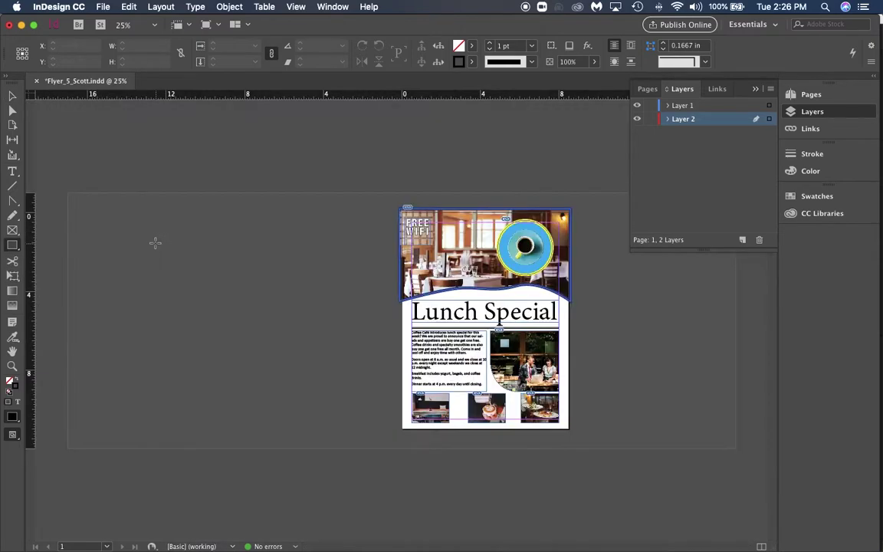
mouse_move(392, 203)
mouse_down()
mouse_move(574, 374)
mouse_move(580, 437)
mouse_up()
key(super+equal)
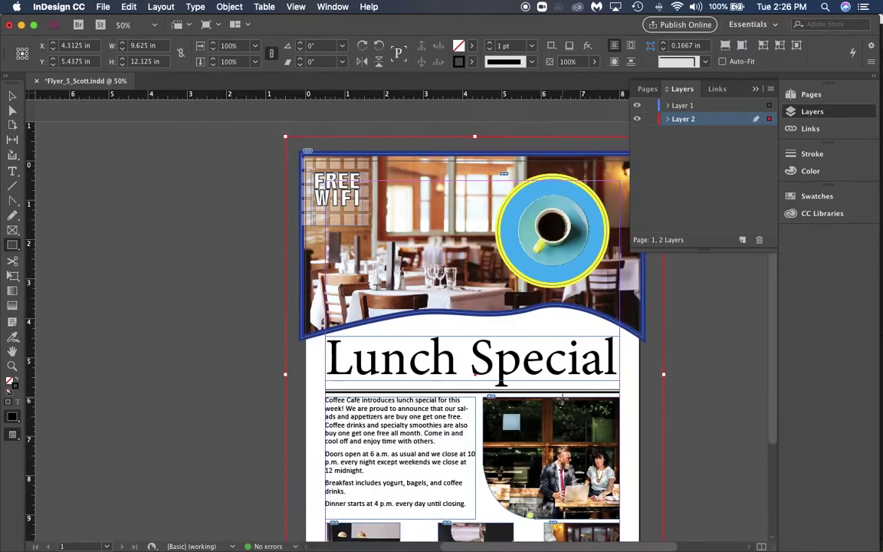
scroll(563, 403, right, 5)
scroll(431, 335, down, 3)
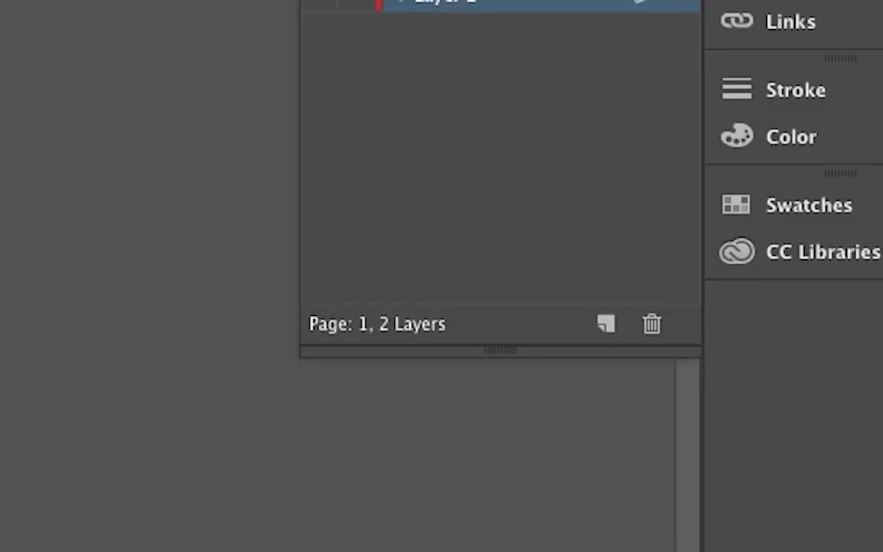
Switch the Color panel to CMYK and target the rectangle's fill
click(779, 152)
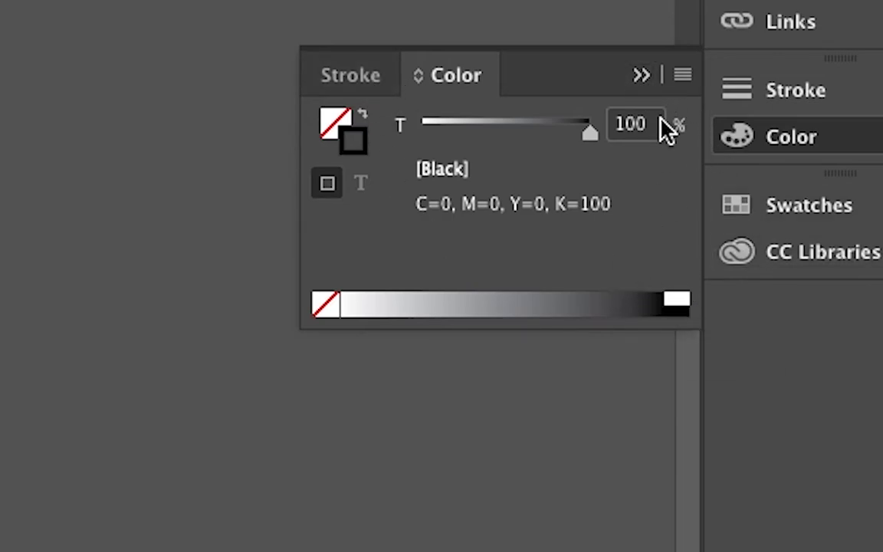
click(677, 75)
click(760, 181)
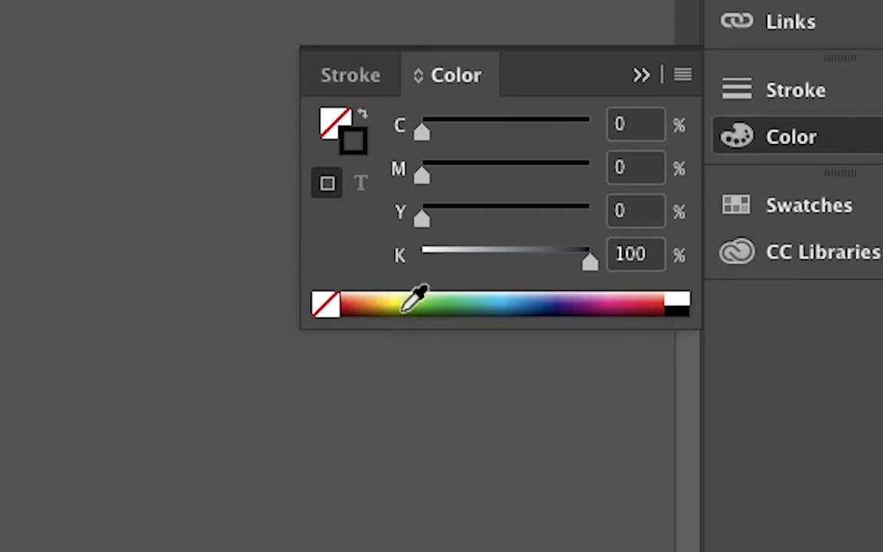
click(336, 124)
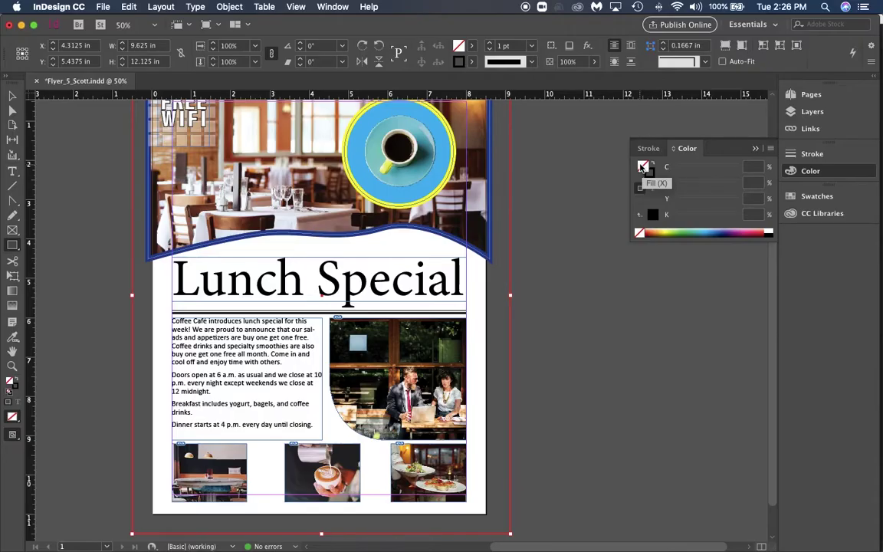
Try out red, pale blue and lavender tints in the fill colour picker
double_click(642, 165)
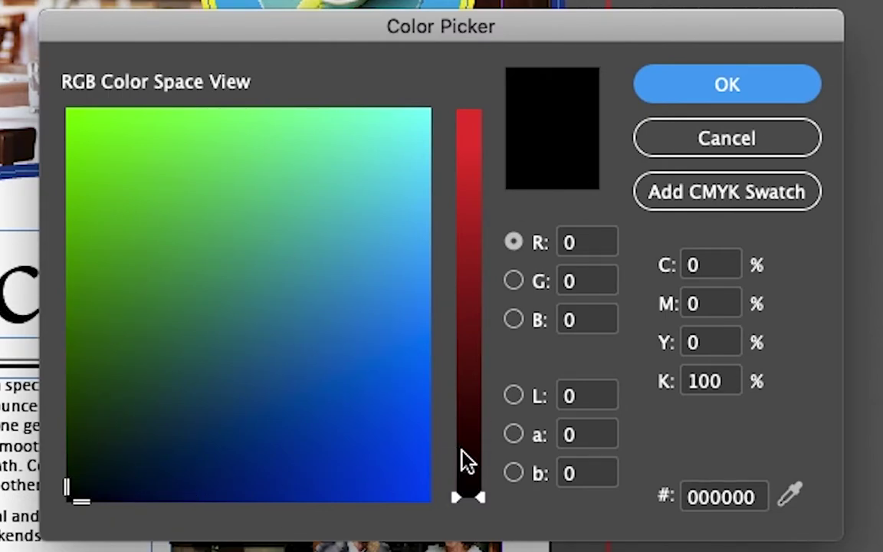
drag(462, 453, 494, 175)
drag(470, 391, 483, 528)
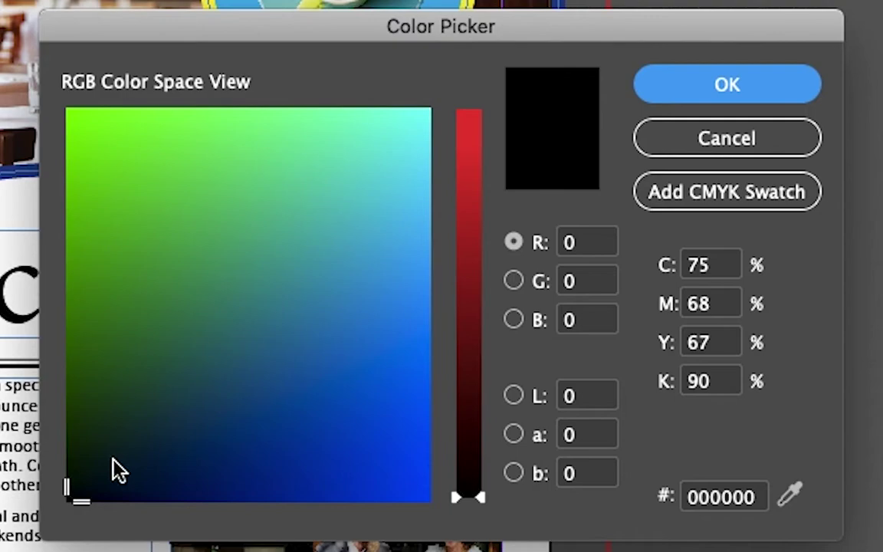
drag(426, 237, 429, 155)
click(479, 169)
drag(481, 176, 482, 145)
drag(408, 145, 404, 158)
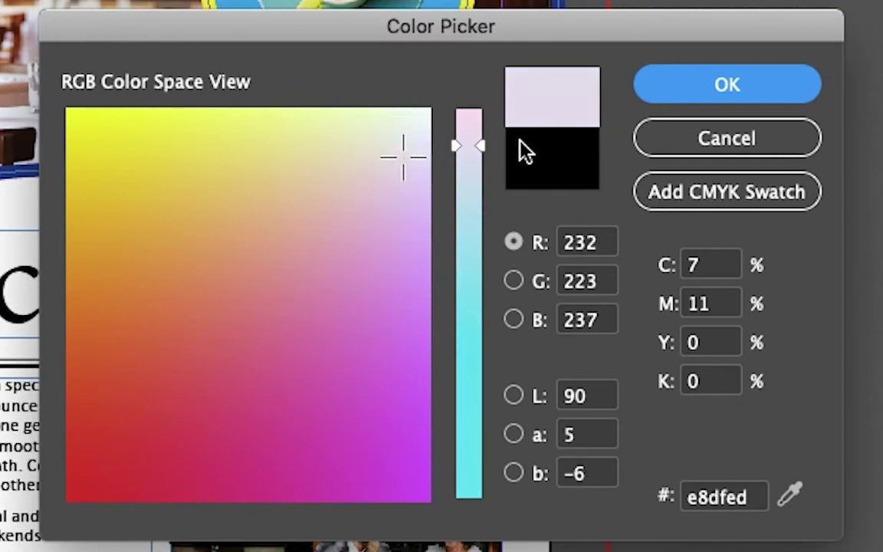
Settle on a light grey fill of C13 M12 Y11 K0 and apply it to the rectangle
click(440, 114)
drag(441, 113, 392, 149)
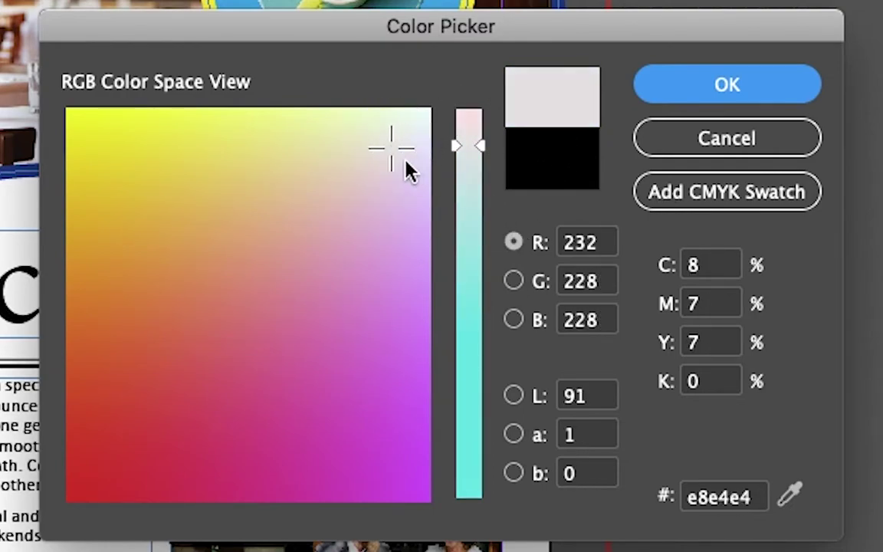
drag(471, 130, 484, 164)
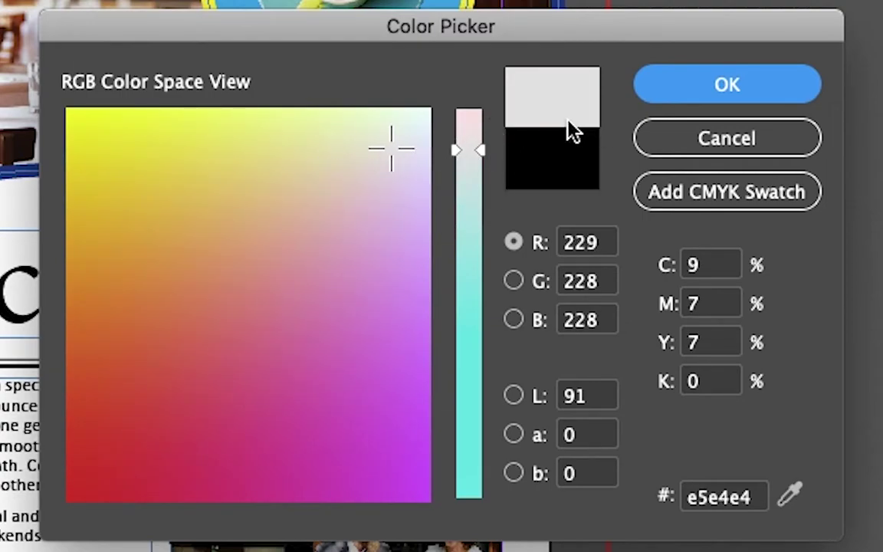
click(402, 165)
click(388, 159)
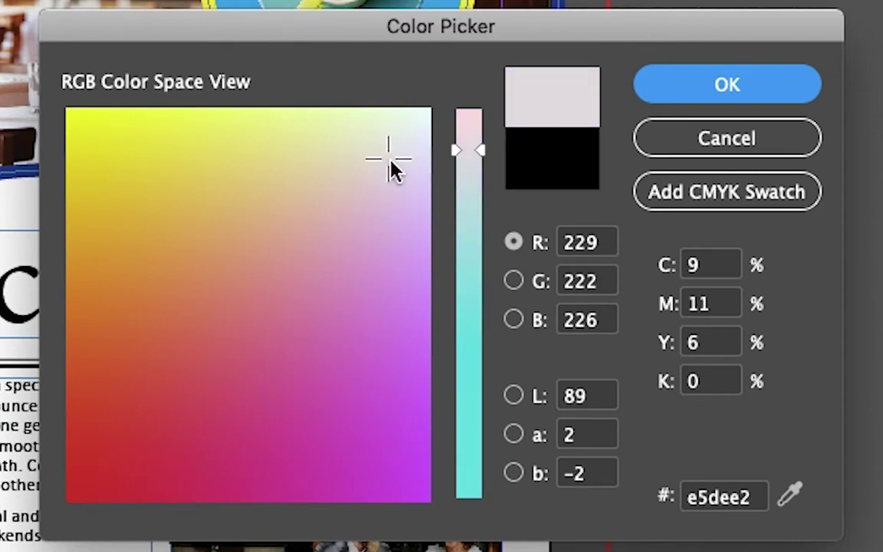
click(471, 164)
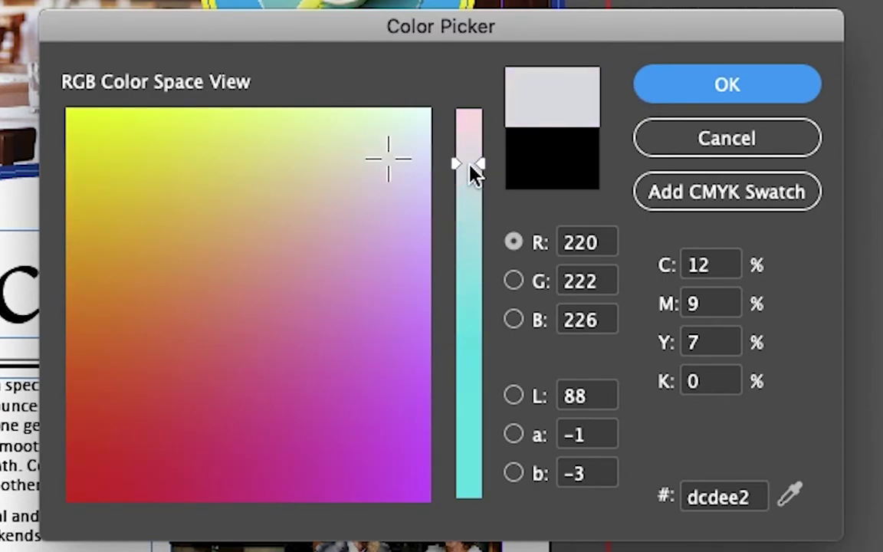
click(371, 168)
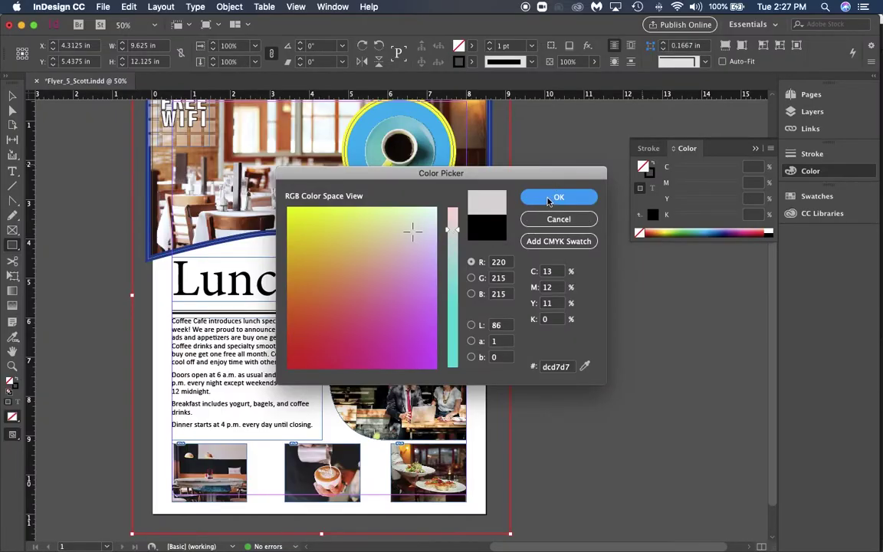
click(548, 200)
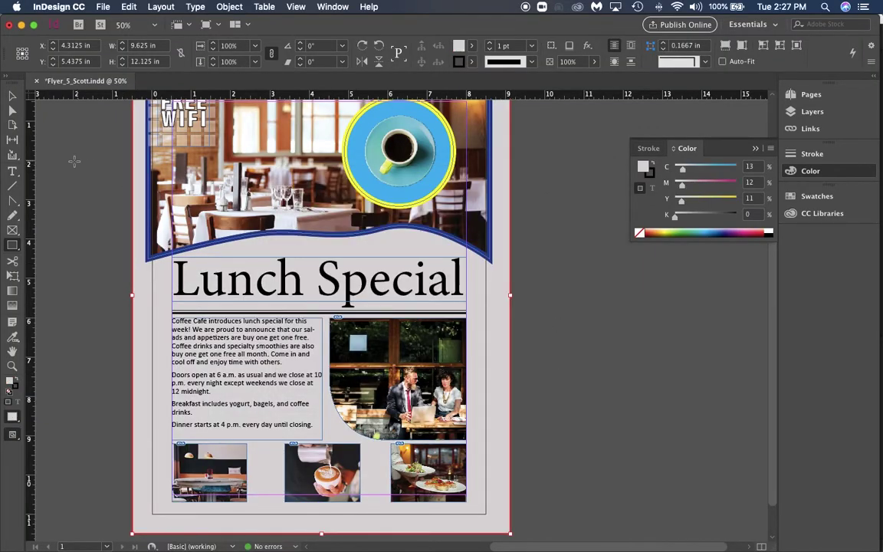
Toggle Layer 2's visibility to compare the flyer with and without the grey background
click(12, 96)
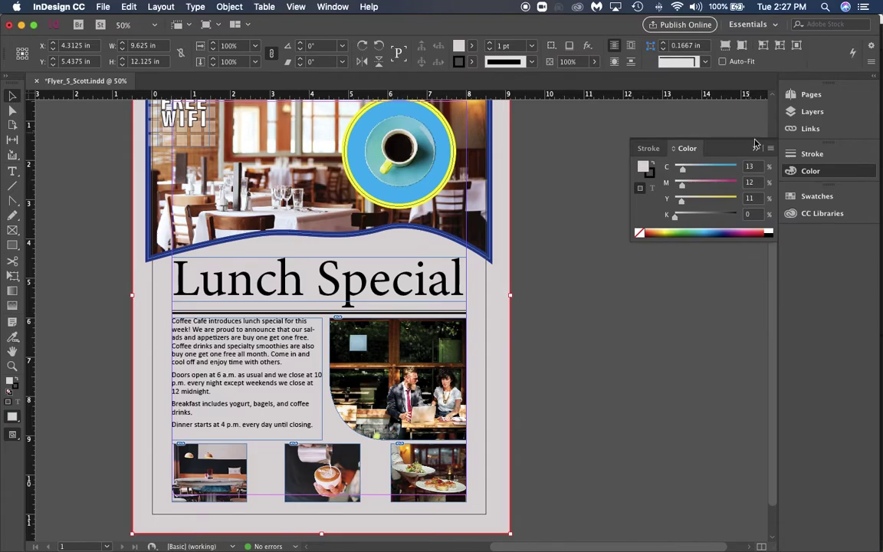
click(801, 95)
click(805, 111)
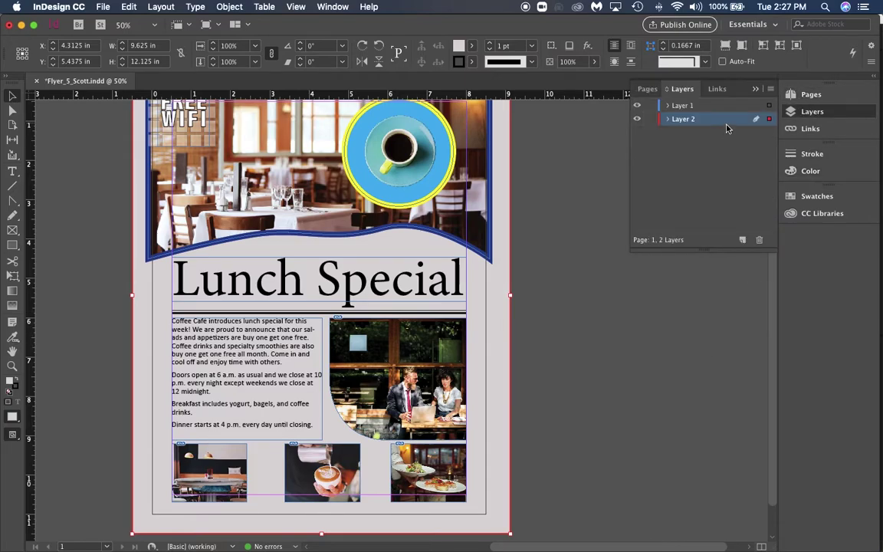
click(637, 119)
click(637, 118)
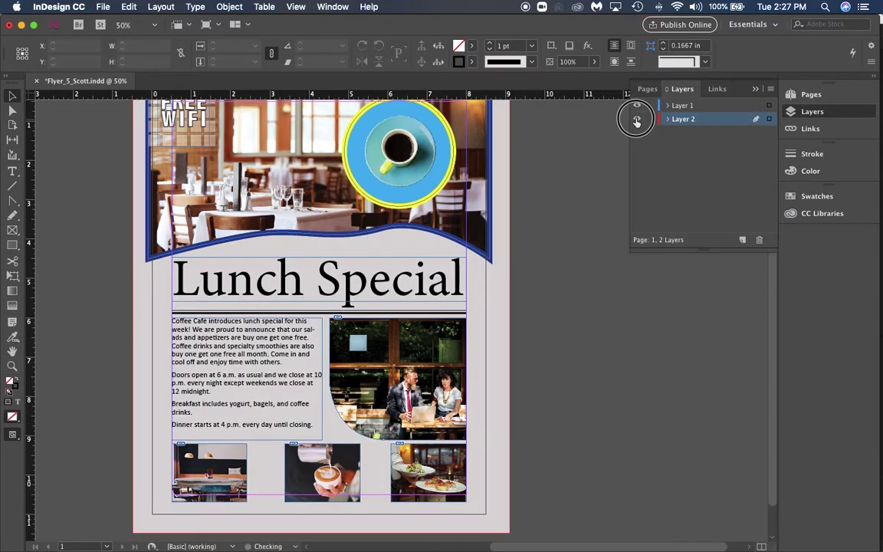
click(637, 119)
click(637, 119)
Compare the grey background again in Preview mode, then return to Normal view and collapse Layers
key(w)
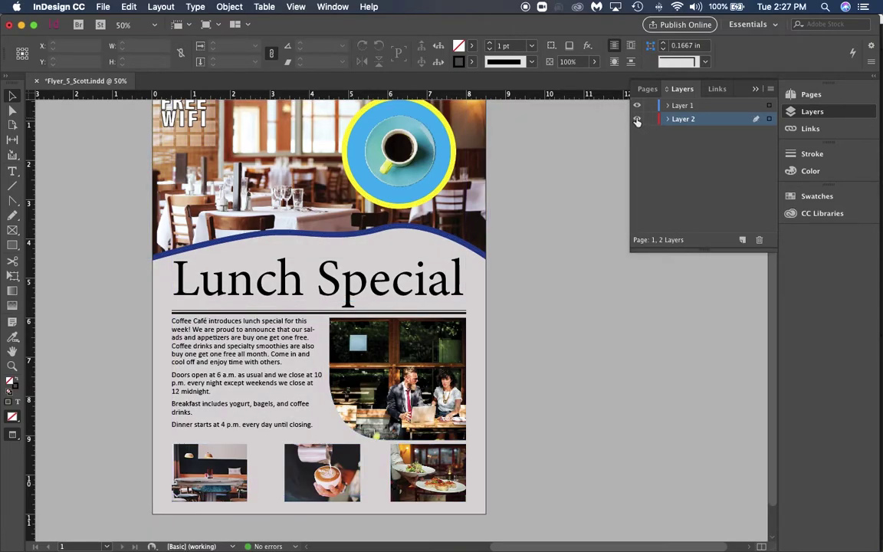
click(637, 119)
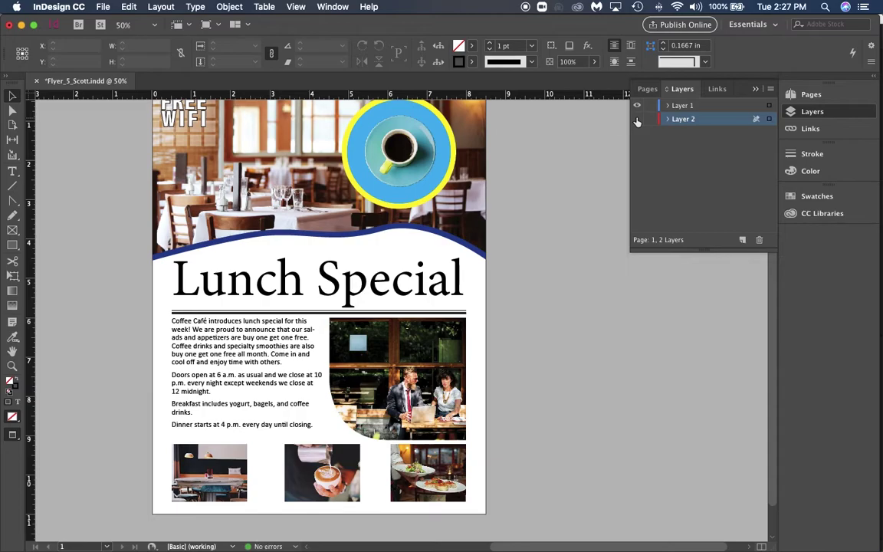
click(636, 119)
key(w)
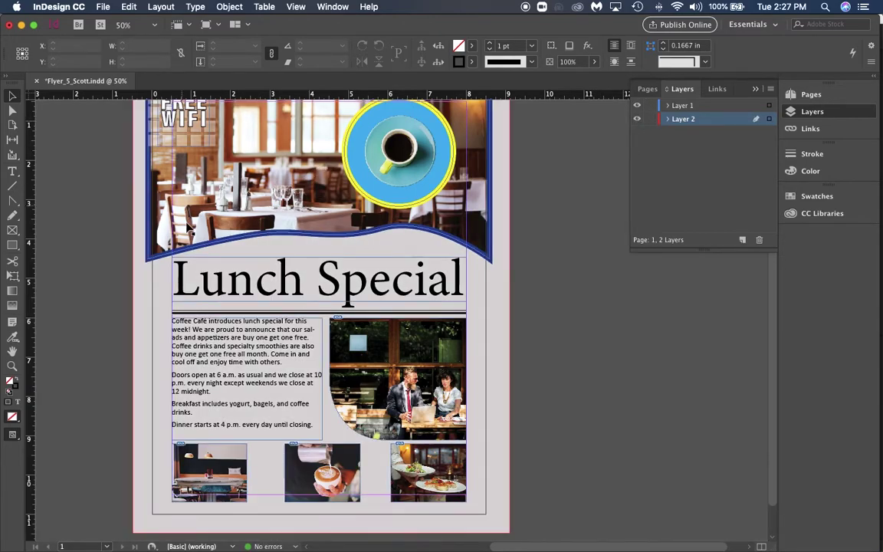
key(v)
click(708, 145)
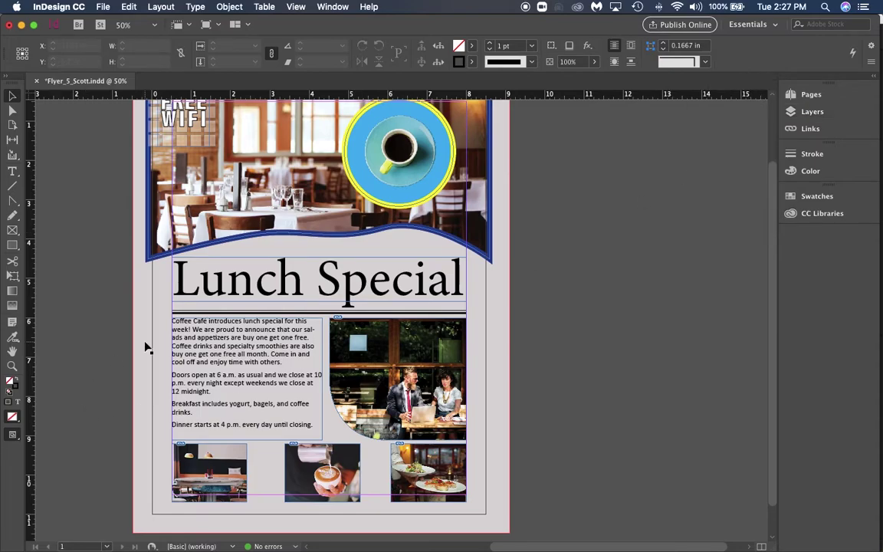
click(537, 347)
Tilt the left, middle and right bottom photos to about −13°, 22° and −19°
key(super+equal)
key(super+equal)
scroll(272, 430, down, 3)
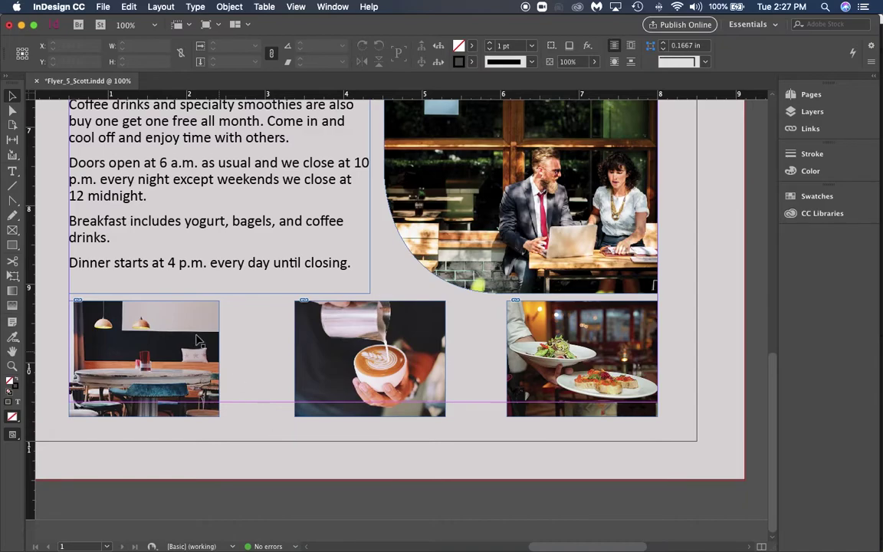
click(146, 358)
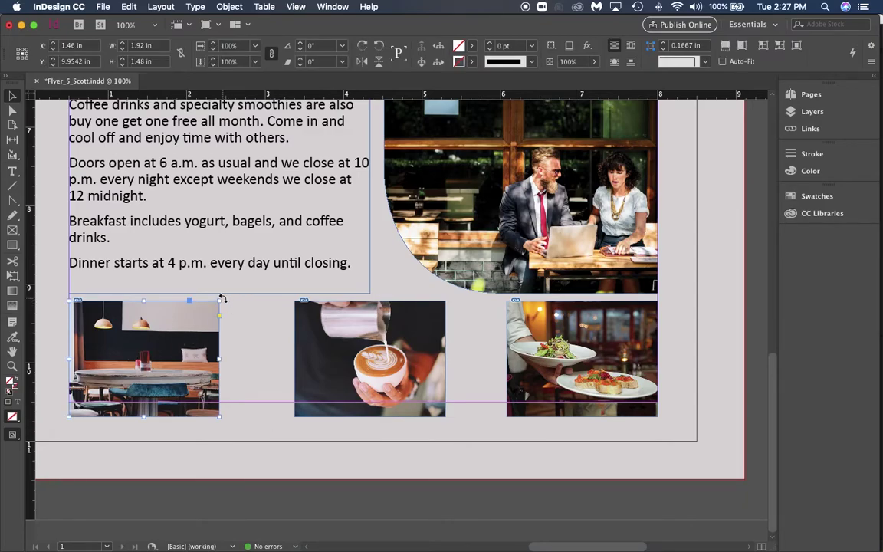
drag(223, 298, 246, 321)
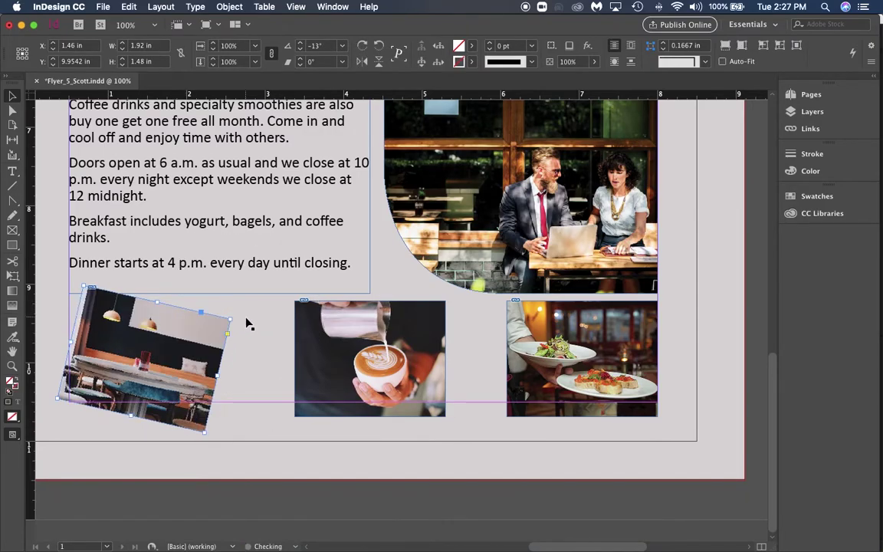
click(321, 337)
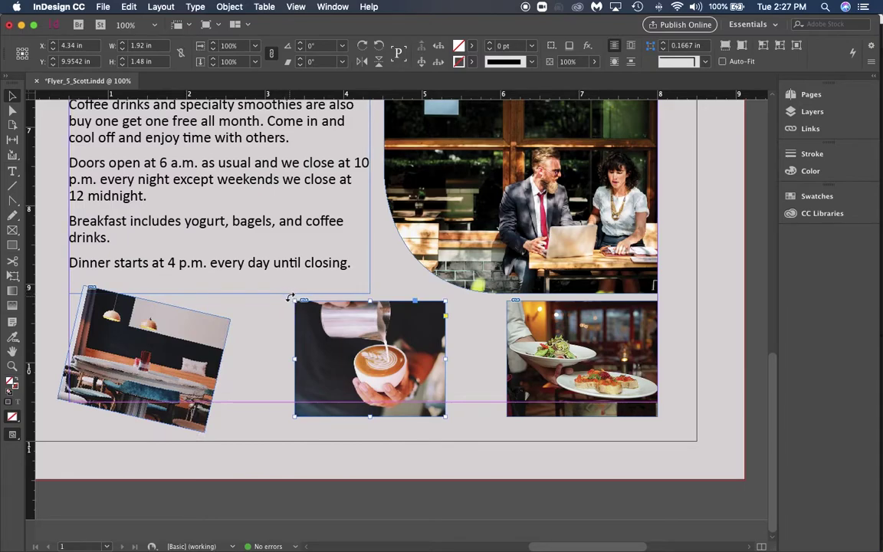
drag(273, 314, 312, 335)
click(575, 307)
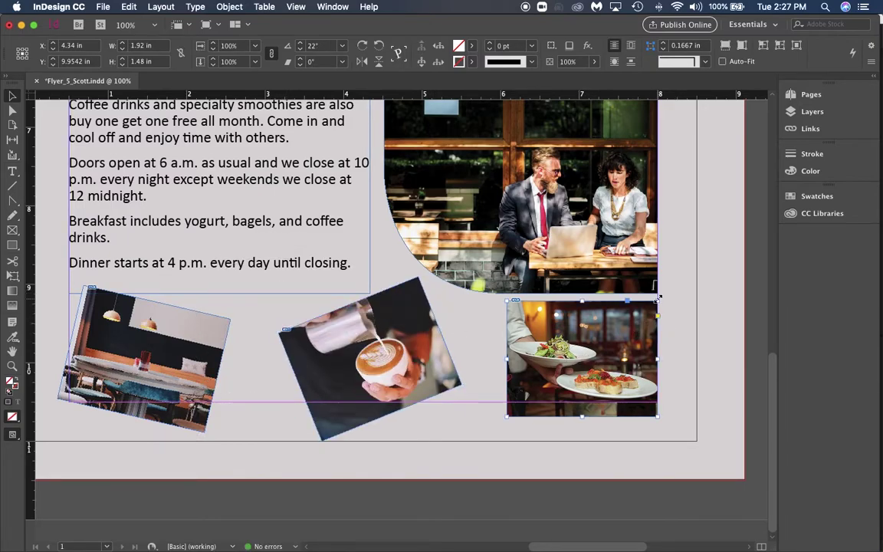
drag(662, 295, 693, 331)
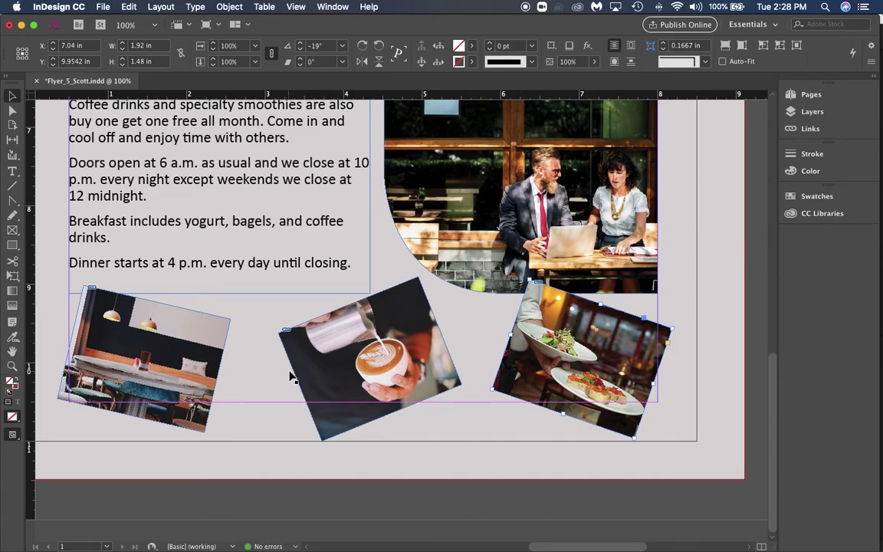
shift+click(337, 326)
Give the three tilted photos a 9 pt [Paper] white stroke border
shift+click(164, 330)
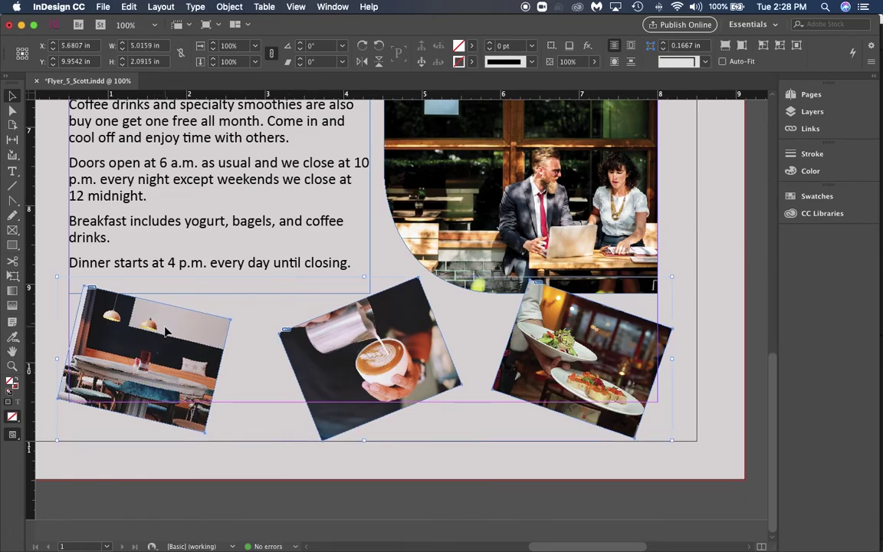
click(471, 62)
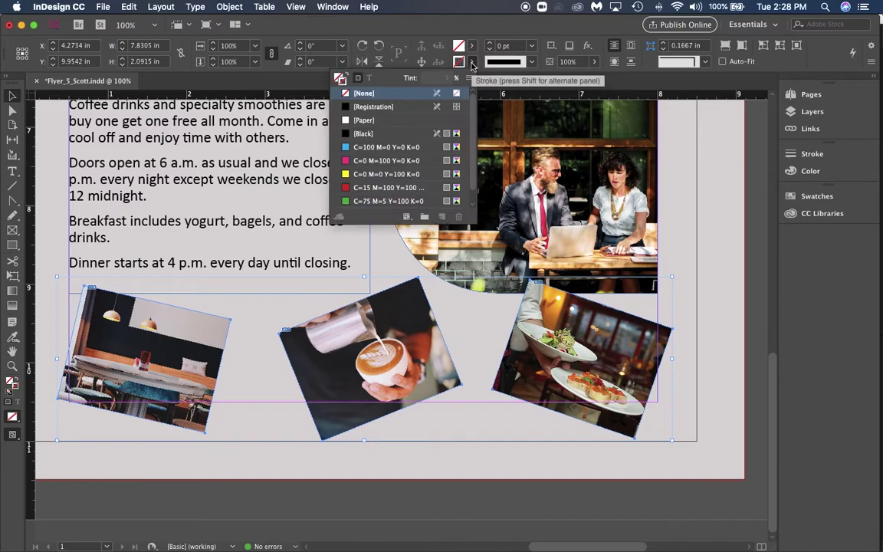
click(363, 122)
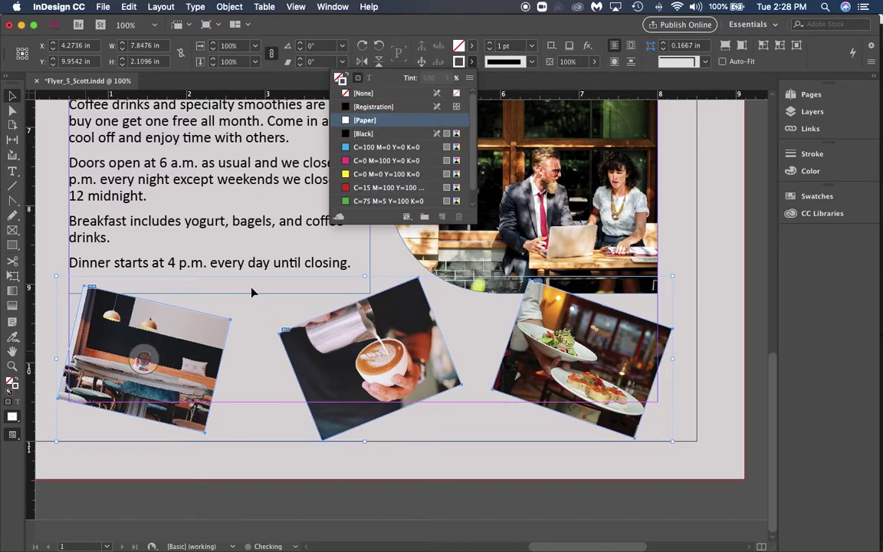
click(489, 43)
click(489, 42)
click(489, 42)
click(489, 43)
click(489, 42)
click(489, 42)
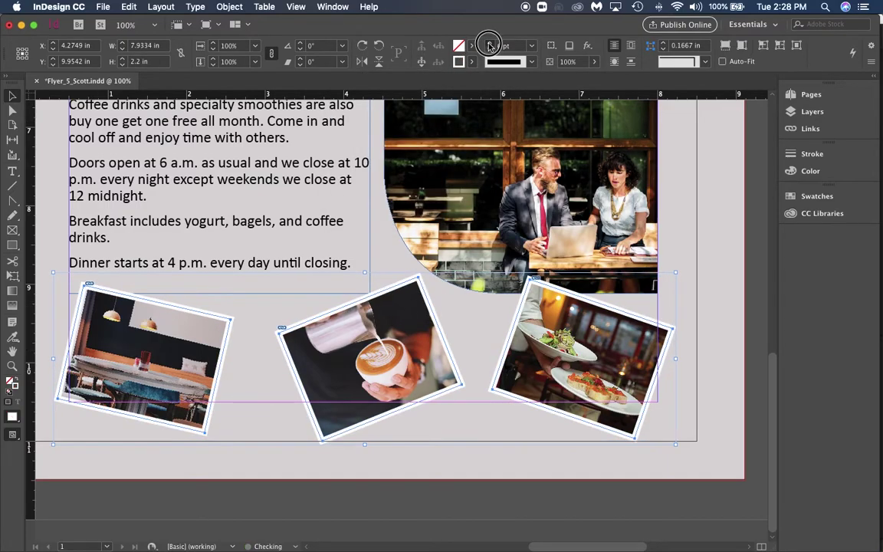
click(489, 42)
click(489, 43)
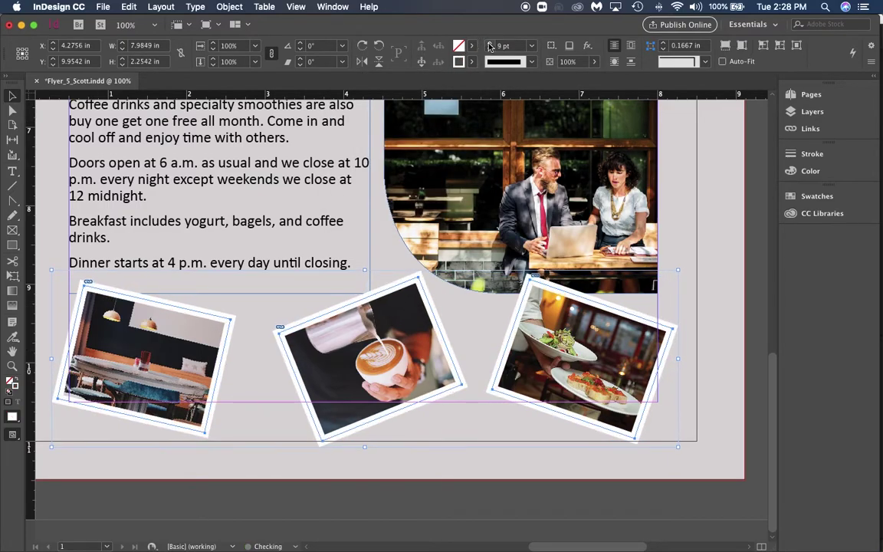
click(720, 310)
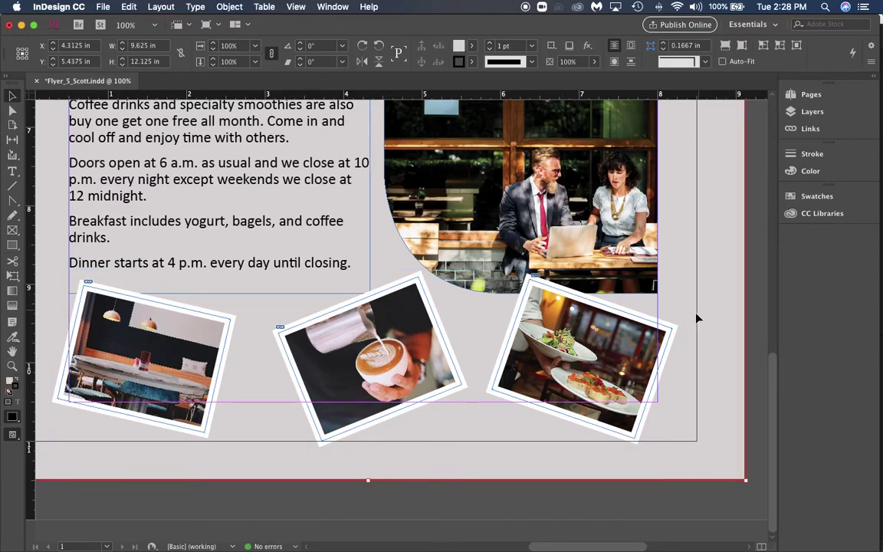
Zoom out and check the Layers panel, leaving Layer 2's name unchanged
key(super+minus)
key(super+minus)
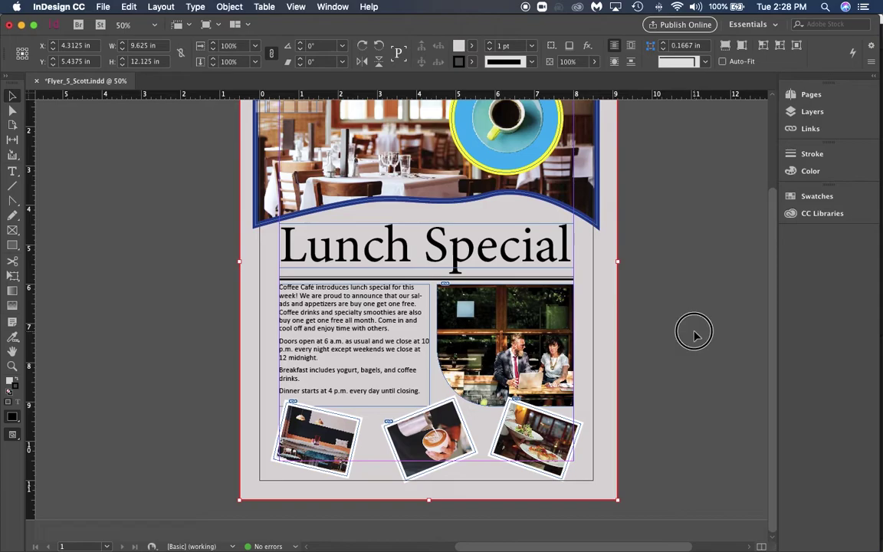
click(654, 332)
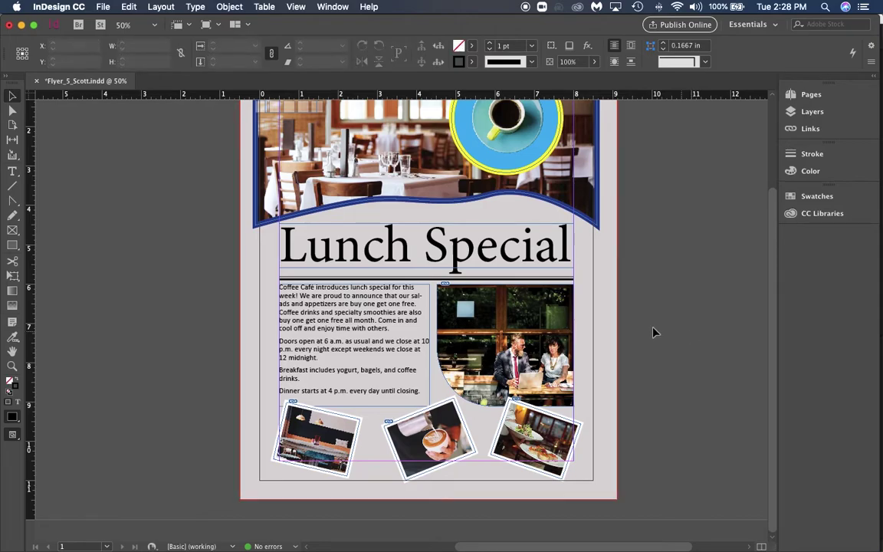
click(814, 95)
click(841, 113)
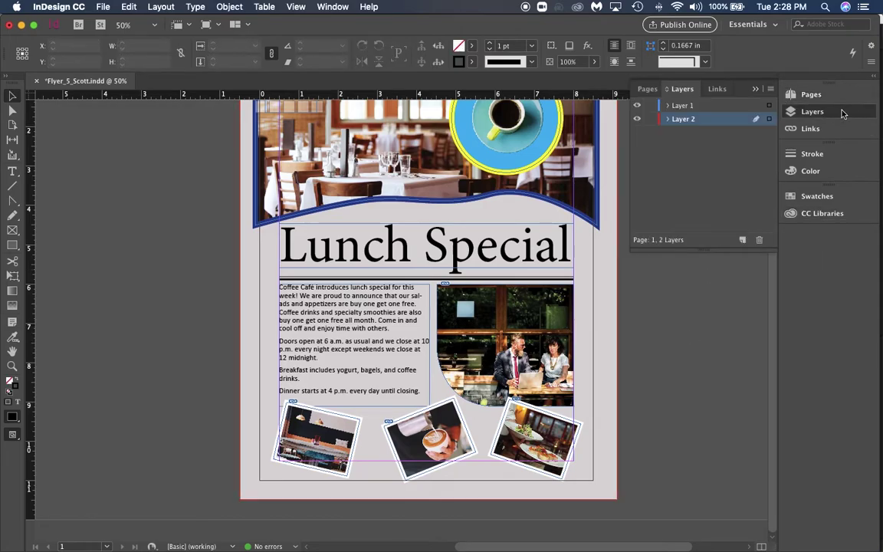
click(678, 128)
click(124, 417)
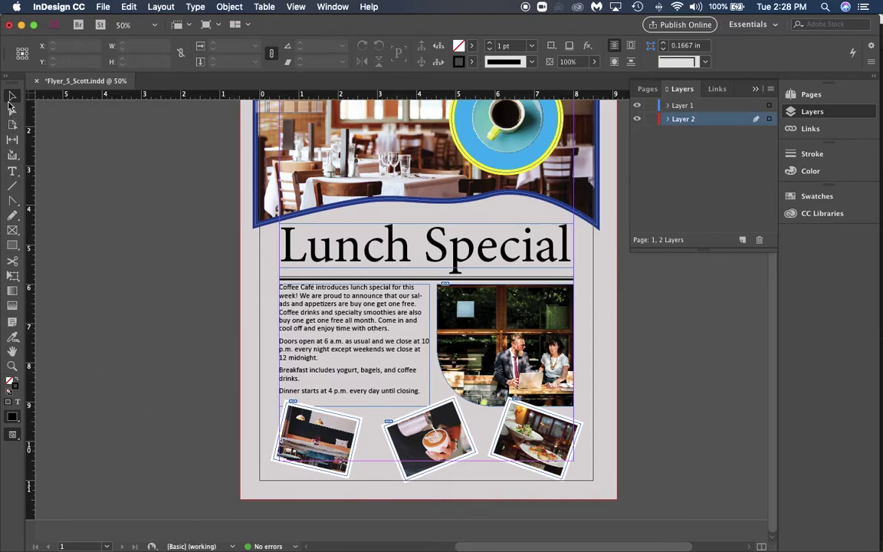
Set up the Pen tool with a [None] stroke and a yellow fill
click(12, 200)
click(56, 203)
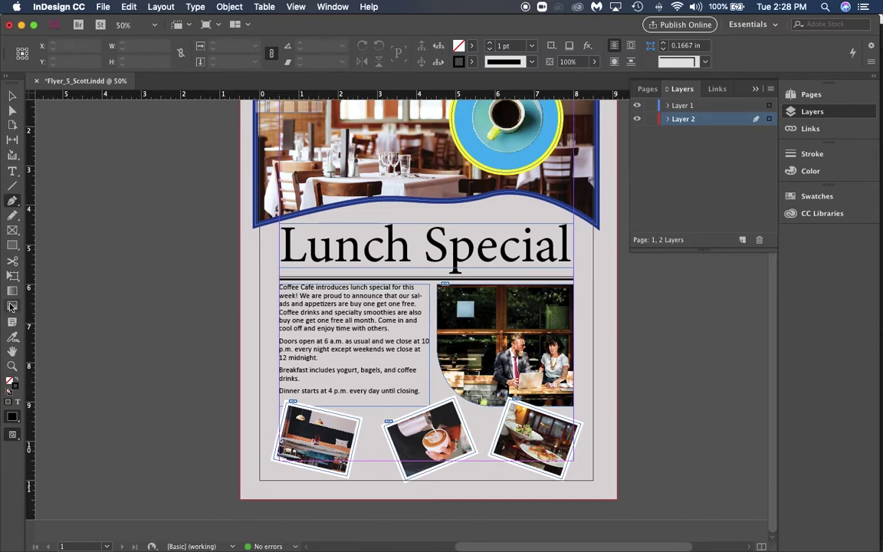
click(474, 62)
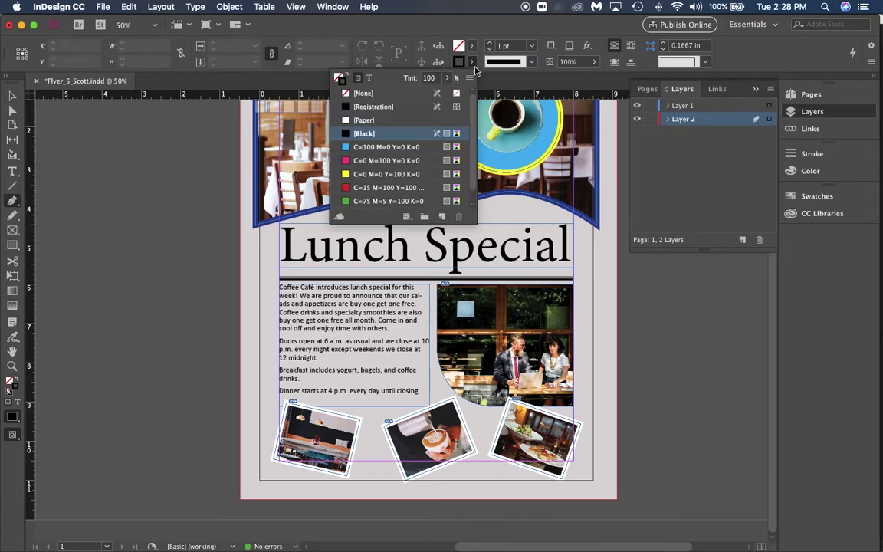
click(363, 93)
click(471, 46)
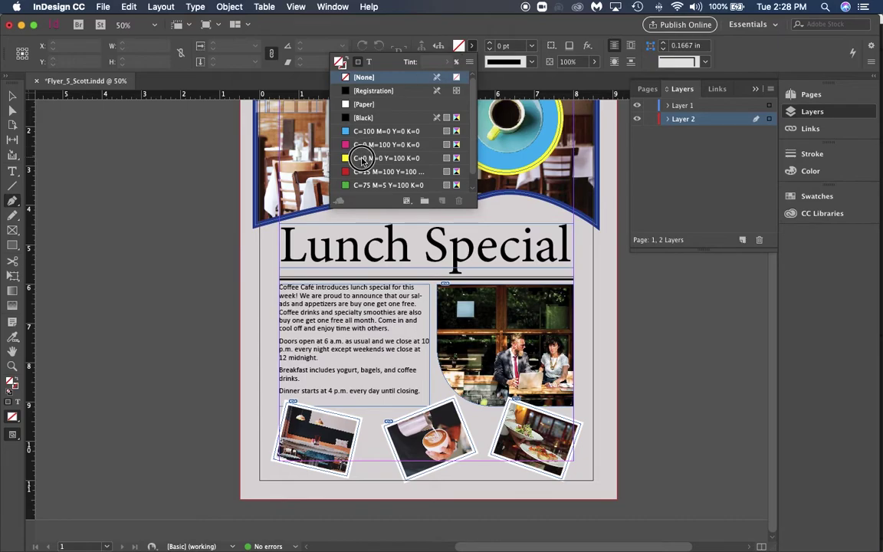
click(363, 158)
Draw a closed curved wave shape across the bottom of the flyer behind the photos
click(197, 468)
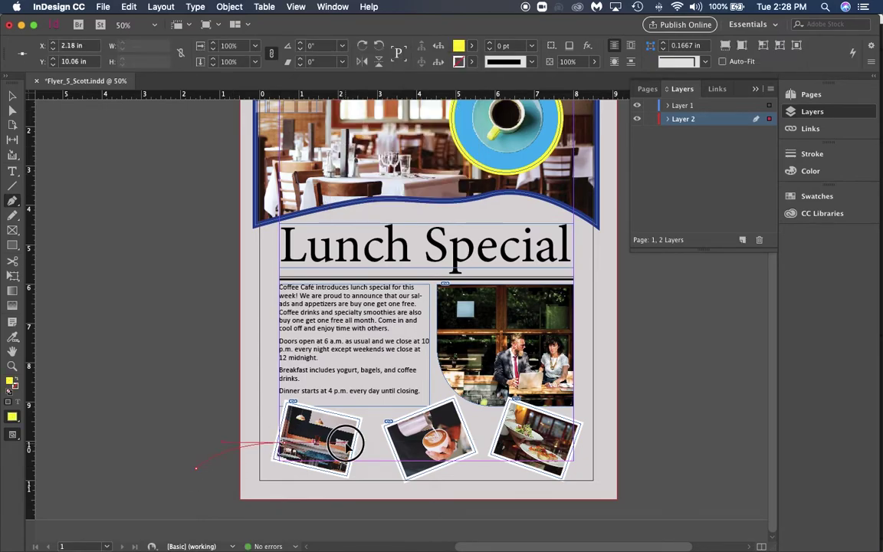
drag(346, 441, 364, 460)
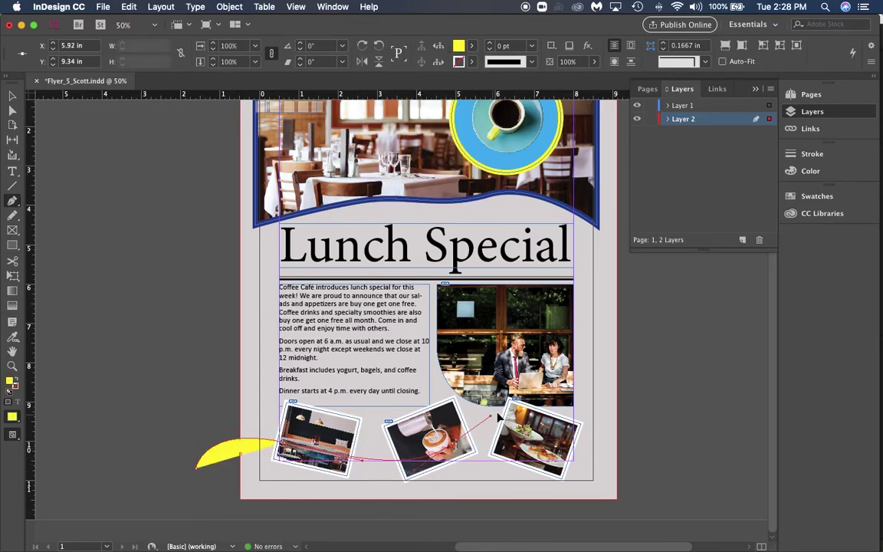
drag(597, 375, 681, 403)
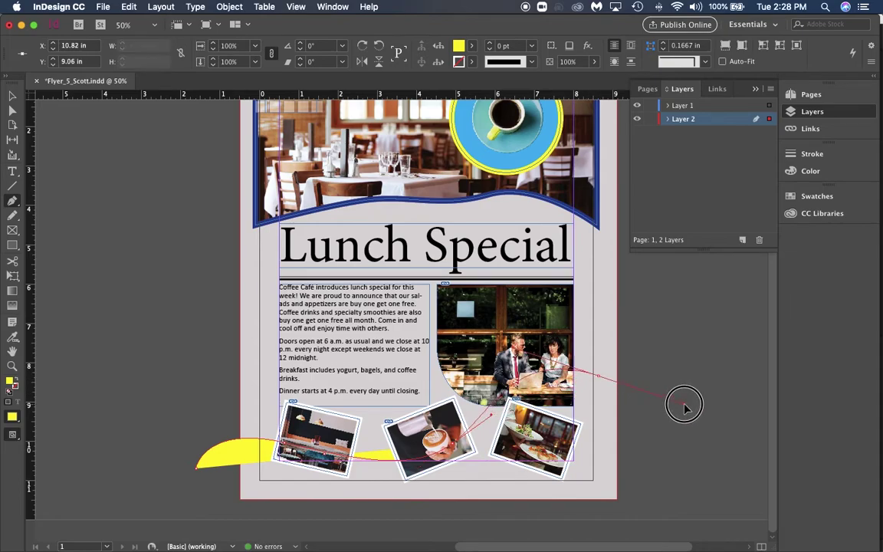
click(630, 505)
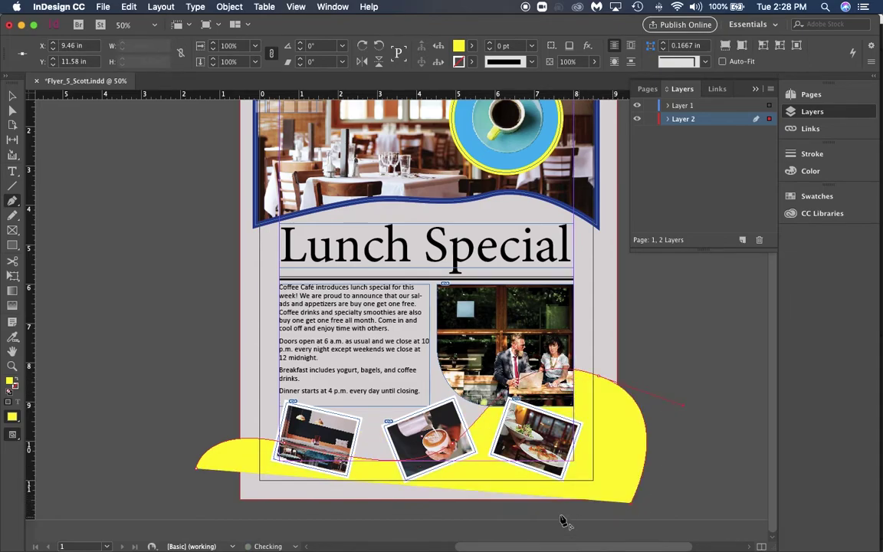
click(198, 474)
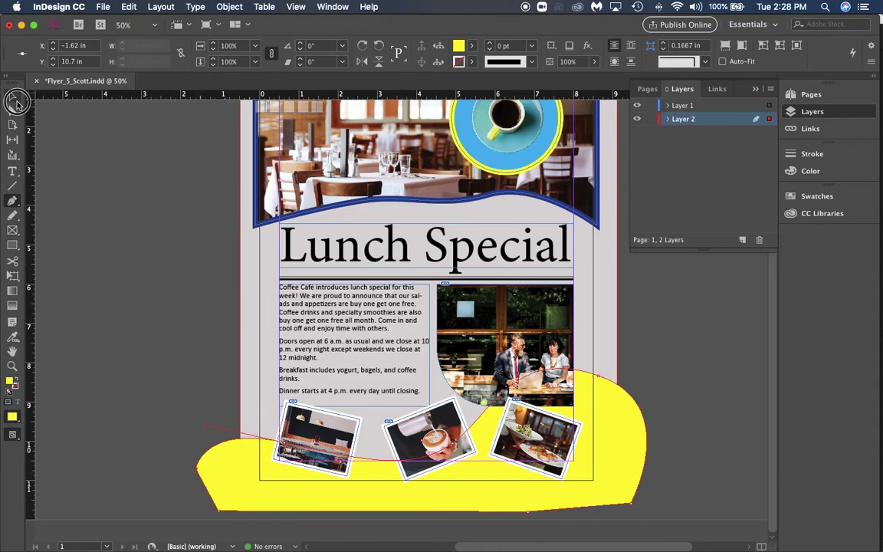
click(12, 95)
click(130, 312)
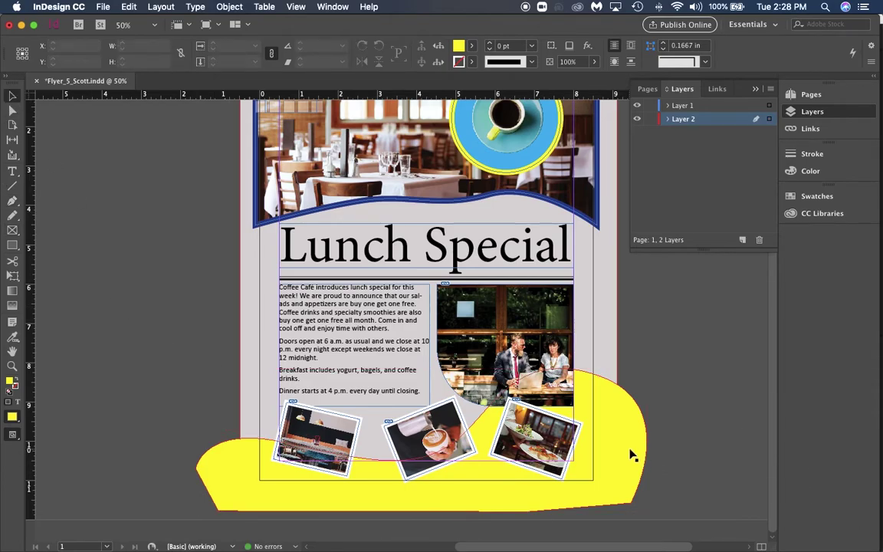
Preview the finished flyer at 50% without guides or frame edges
scroll(648, 422, right, 5)
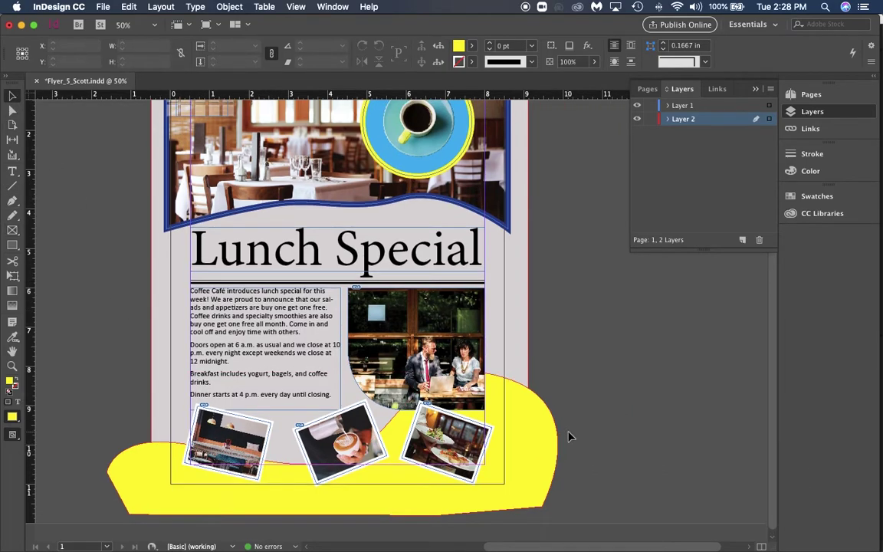
scroll(572, 436, up, 5)
scroll(572, 438, down, 5)
scroll(572, 438, up, 4)
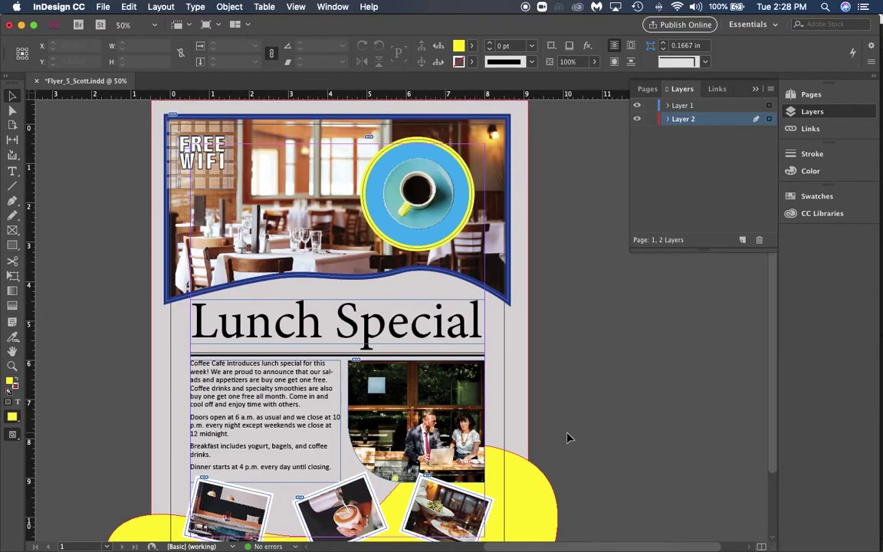
scroll(572, 439, down, 2)
key(w)
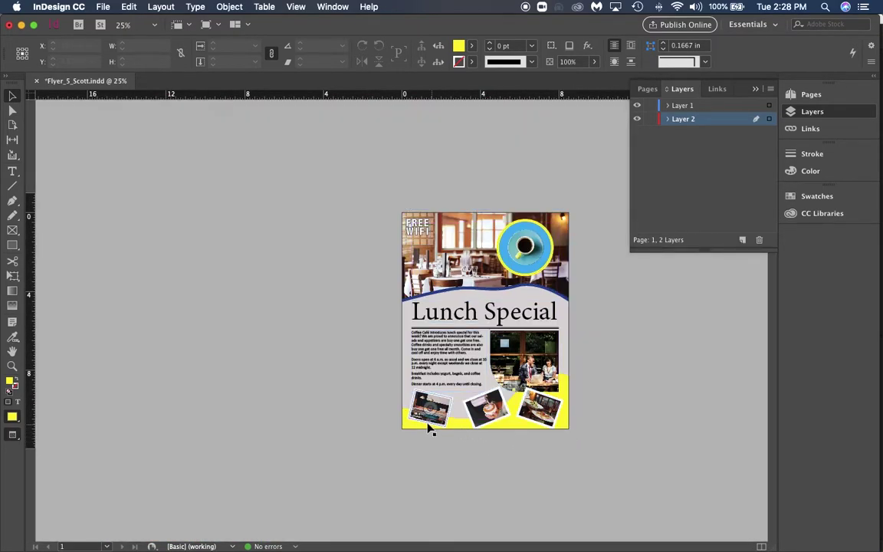
key(super+equal)
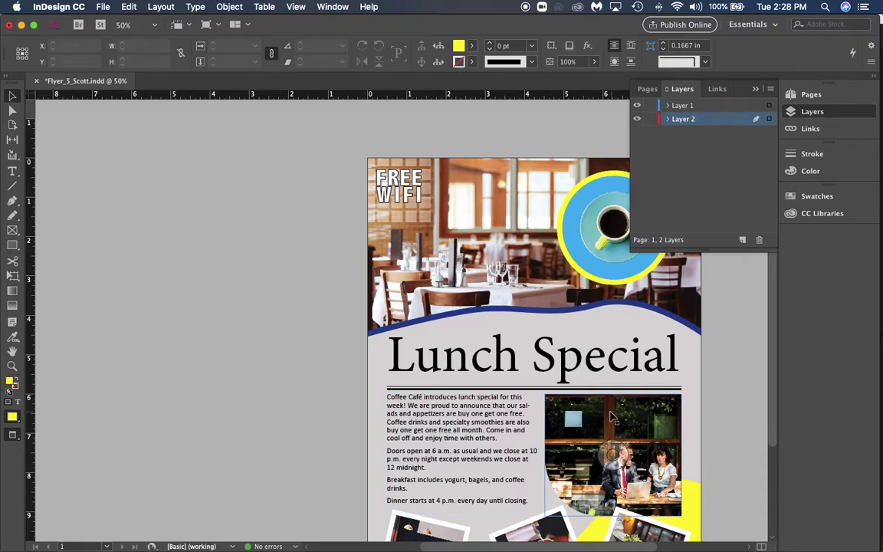
scroll(609, 416, right, 5)
scroll(610, 416, down, 4)
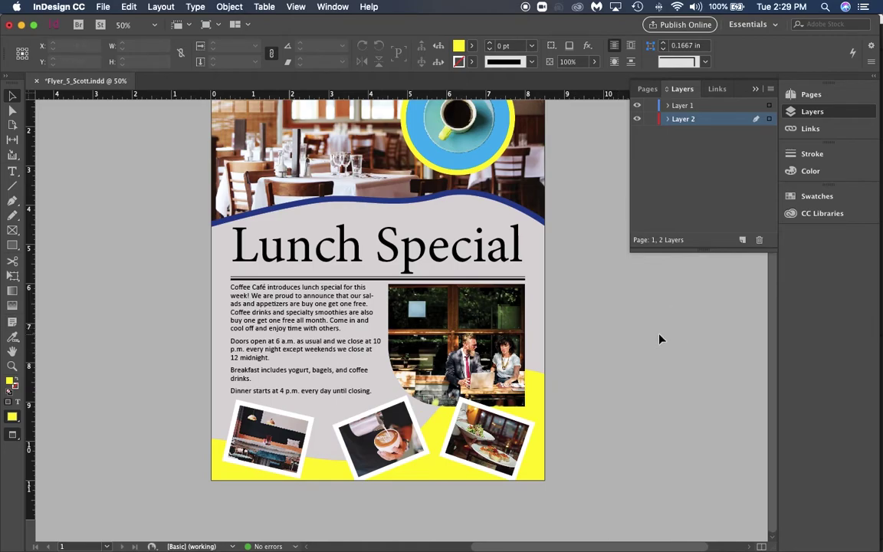
Save a new version of the flyer named Flyer_6_Scott
click(102, 7)
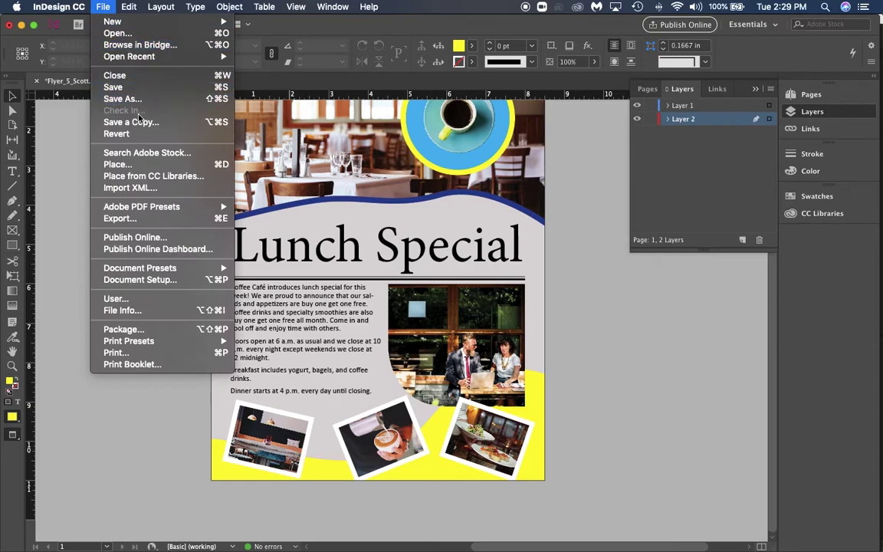
click(109, 95)
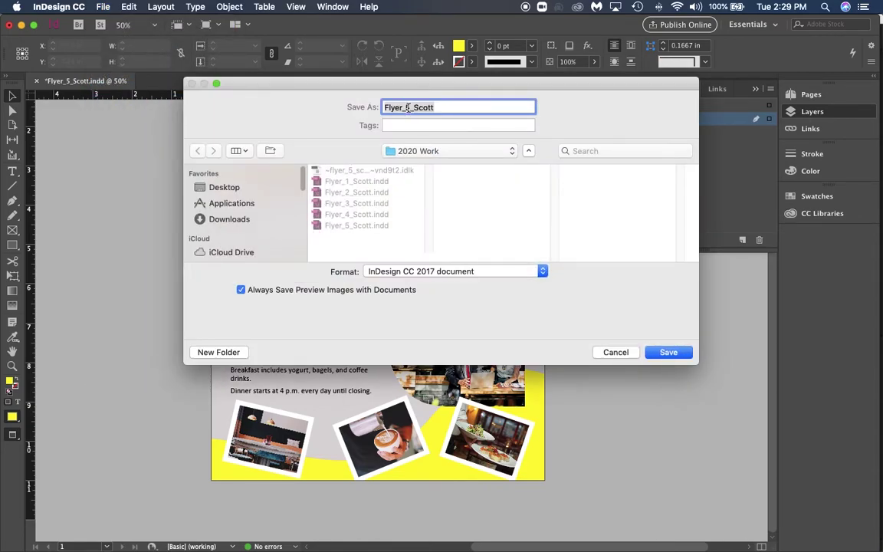
click(408, 110)
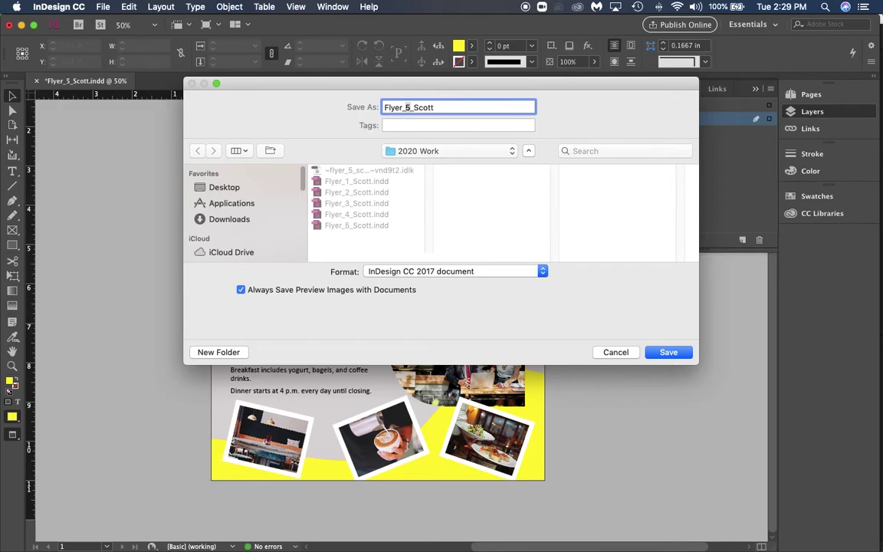
key(BackSpace)
text(6)
click(668, 352)
click(103, 7)
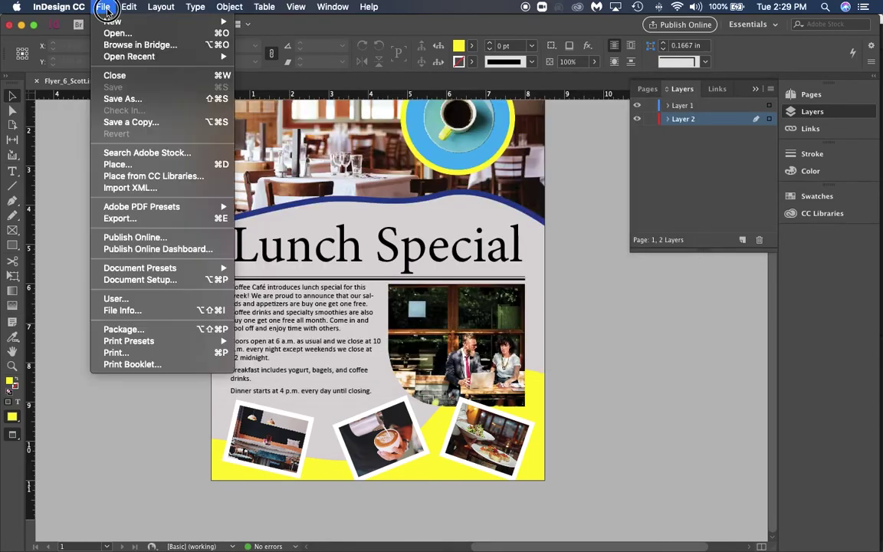
Export the flyer as Adobe PDF 'Flyer_Final_Scott' in 2020 Work with the High Quality Print preset
click(151, 224)
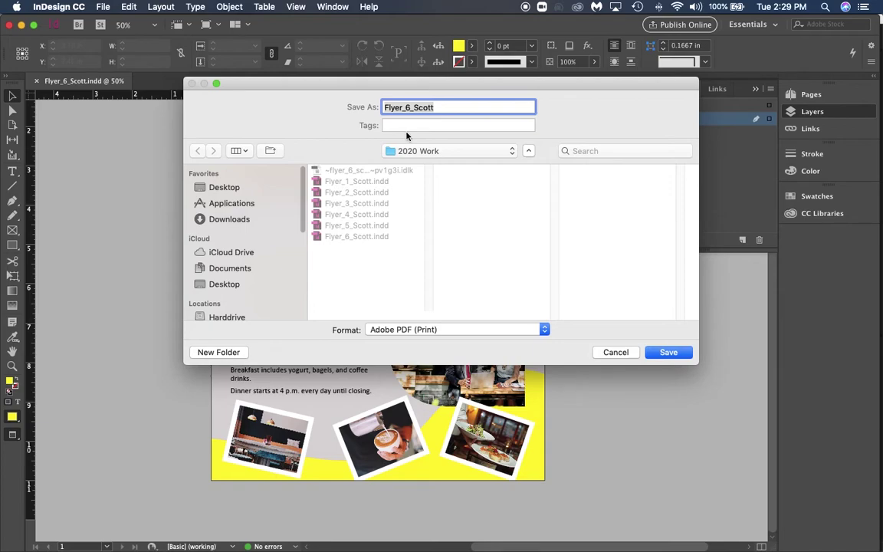
text(Flyer_Fin)
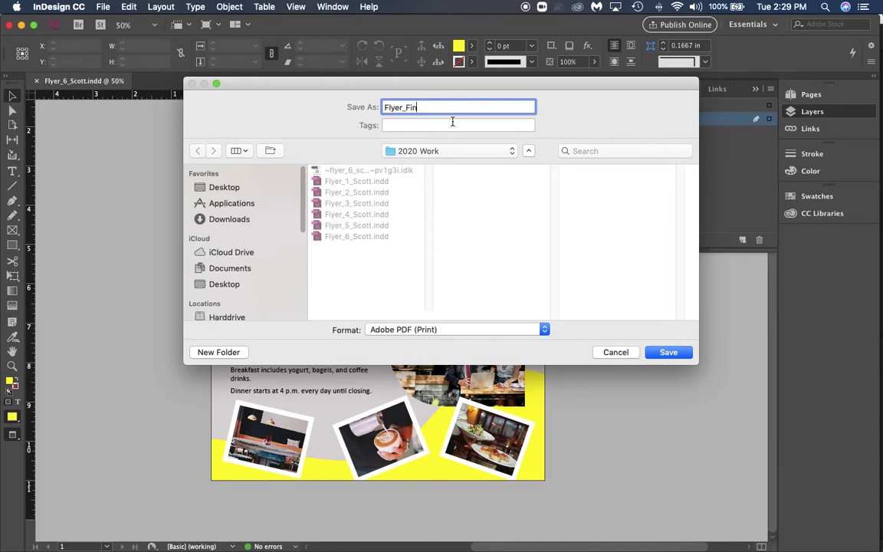
text(al_Scott)
click(667, 353)
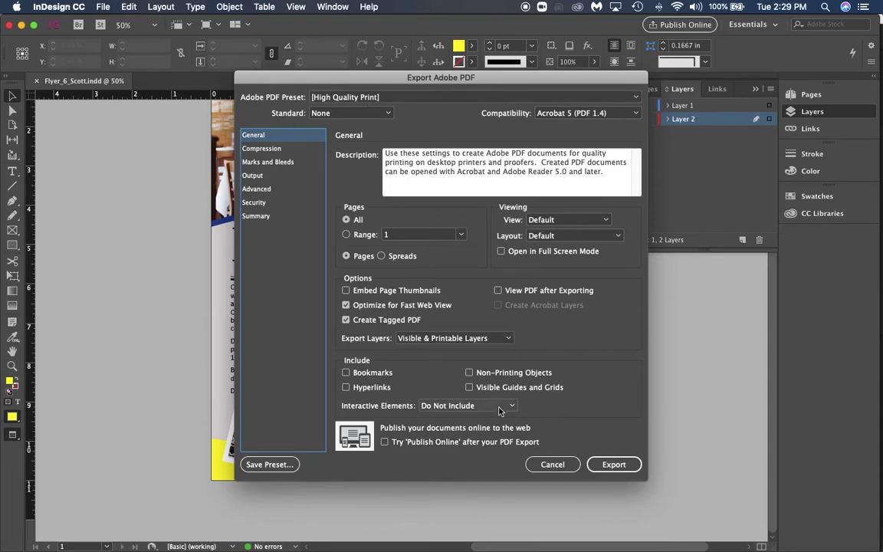
click(611, 465)
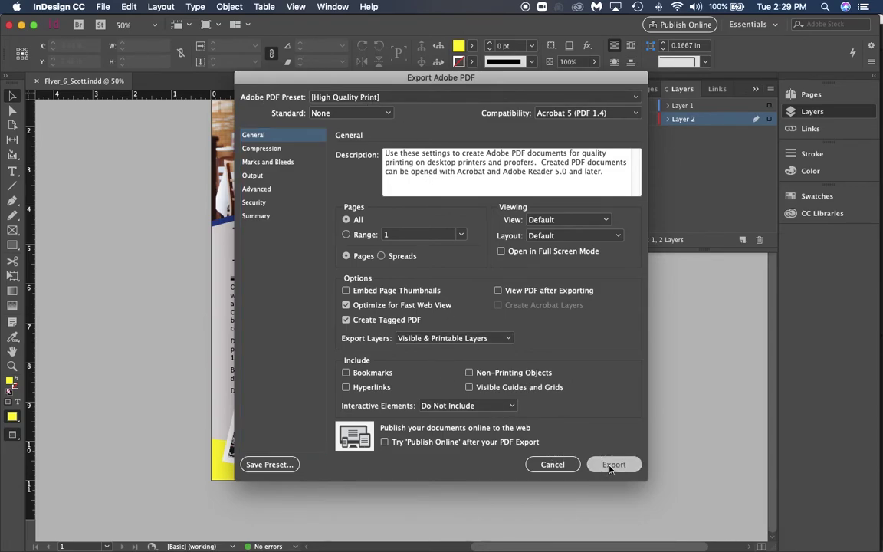